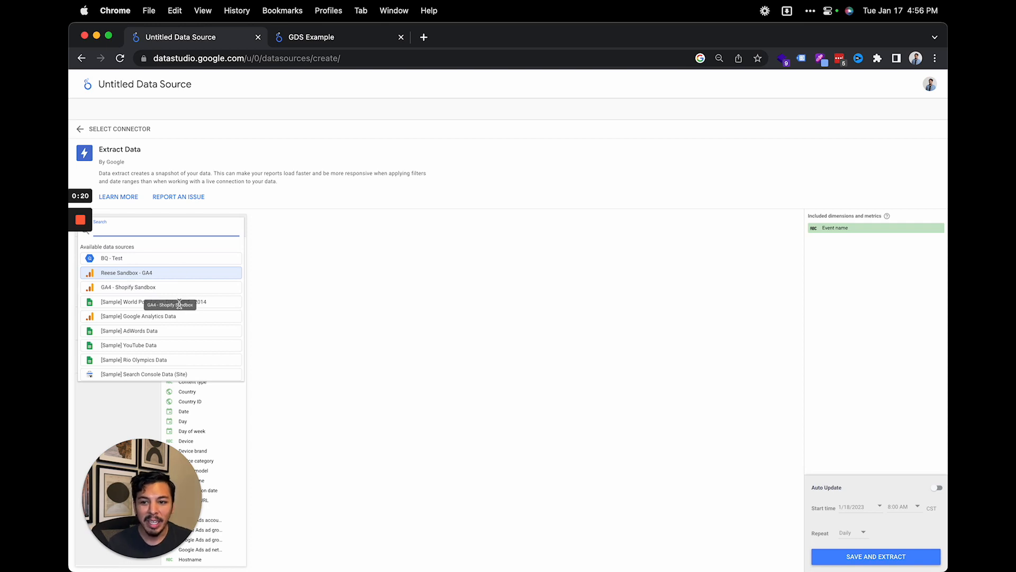
Choose Reese Sandbox - GA4 as the data source to extract from and remove the preset Event name dimension
click(147, 280)
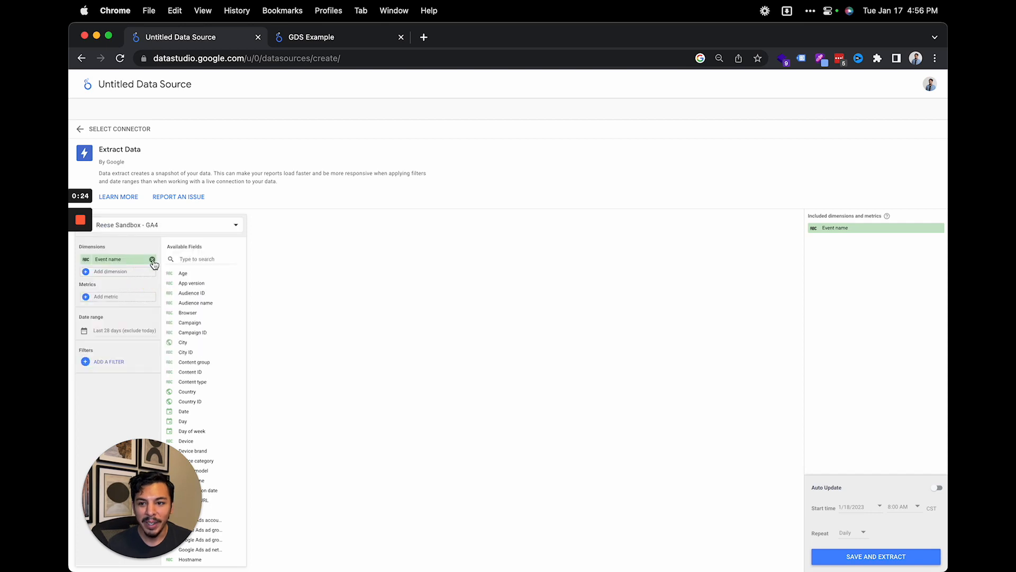
click(152, 260)
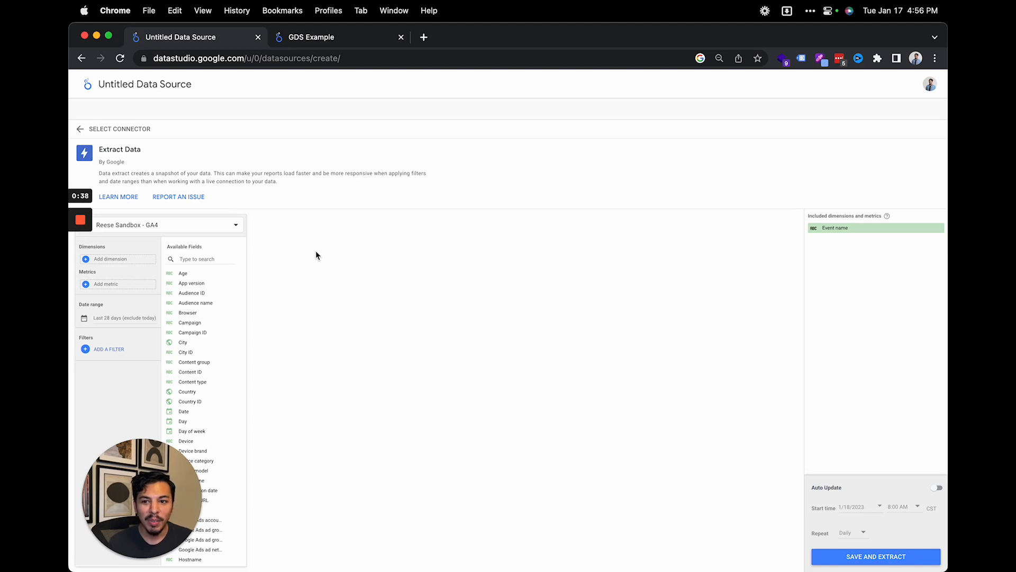
Examine the scorecards, charts and table in the GDS Example report to see which dimensions they use
click(298, 36)
scroll(841, 249, down, 5)
scroll(843, 251, down, 10)
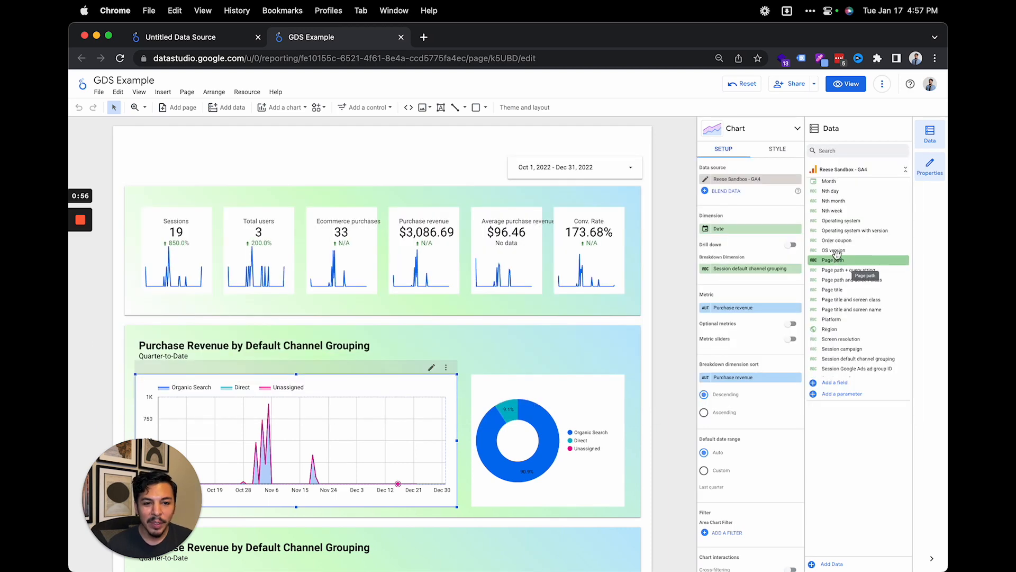
scroll(582, 243, down, 3)
scroll(583, 244, down, 2)
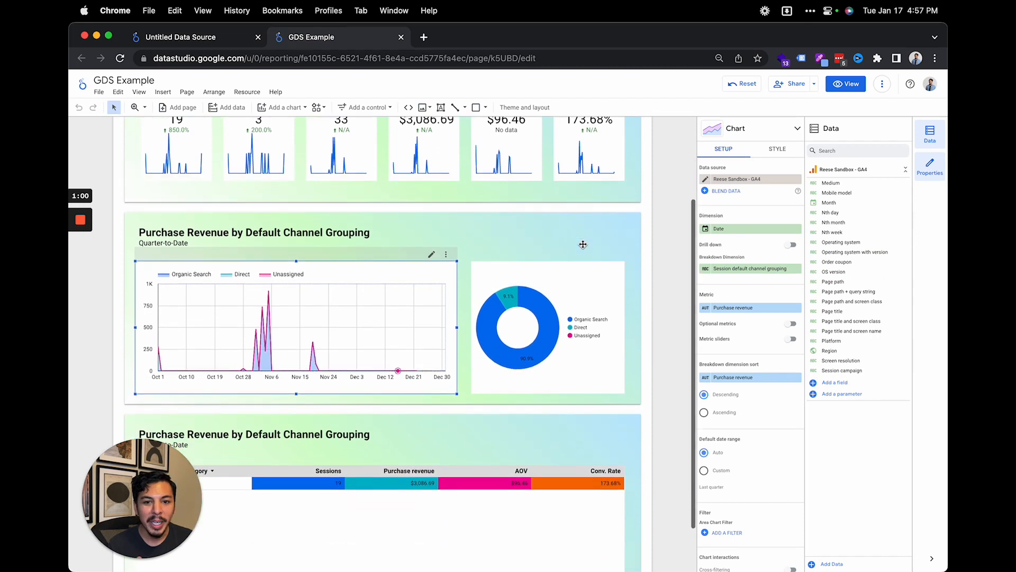
scroll(584, 244, down, 2)
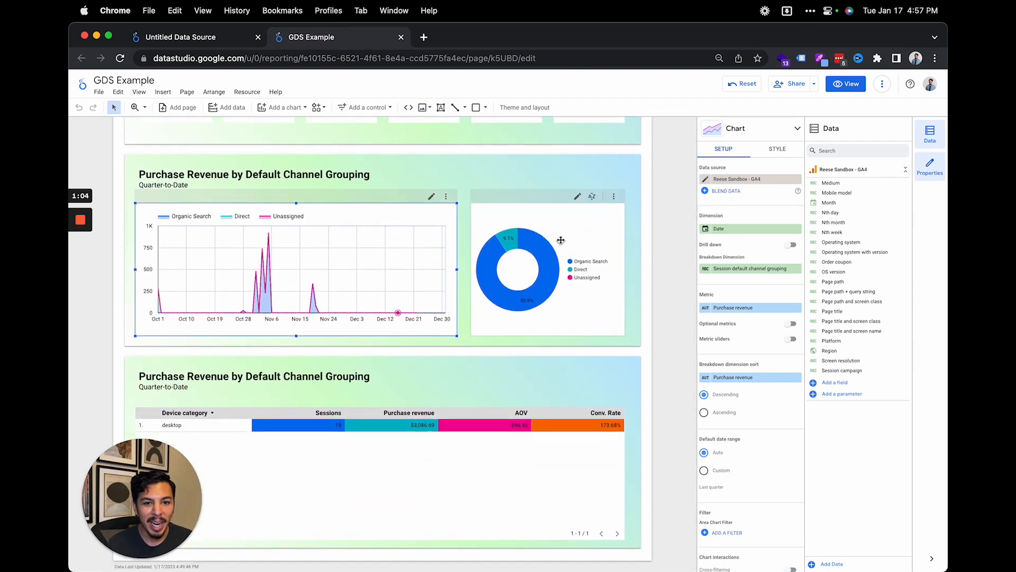
scroll(561, 240, up, 2)
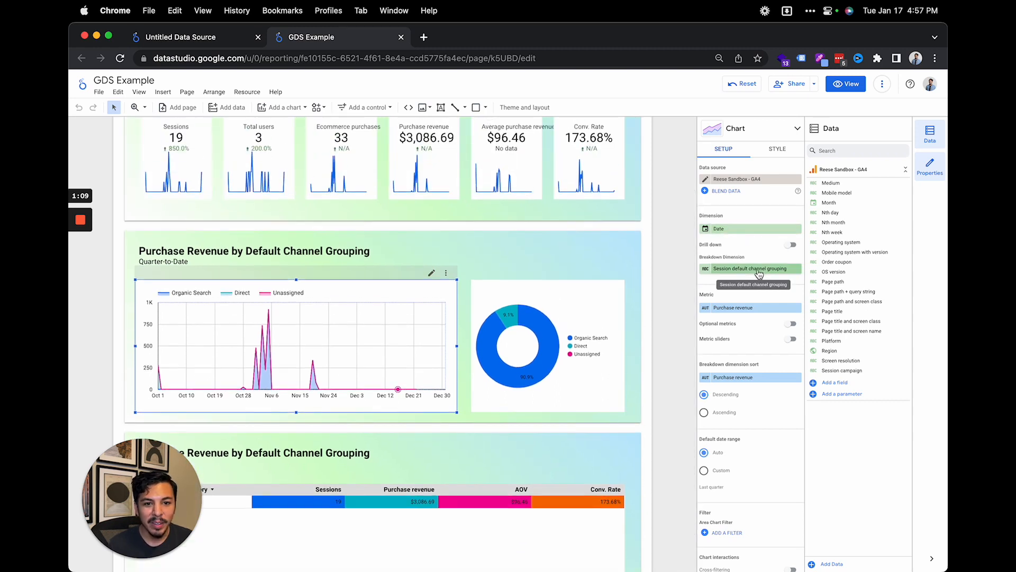
scroll(603, 263, down, 2)
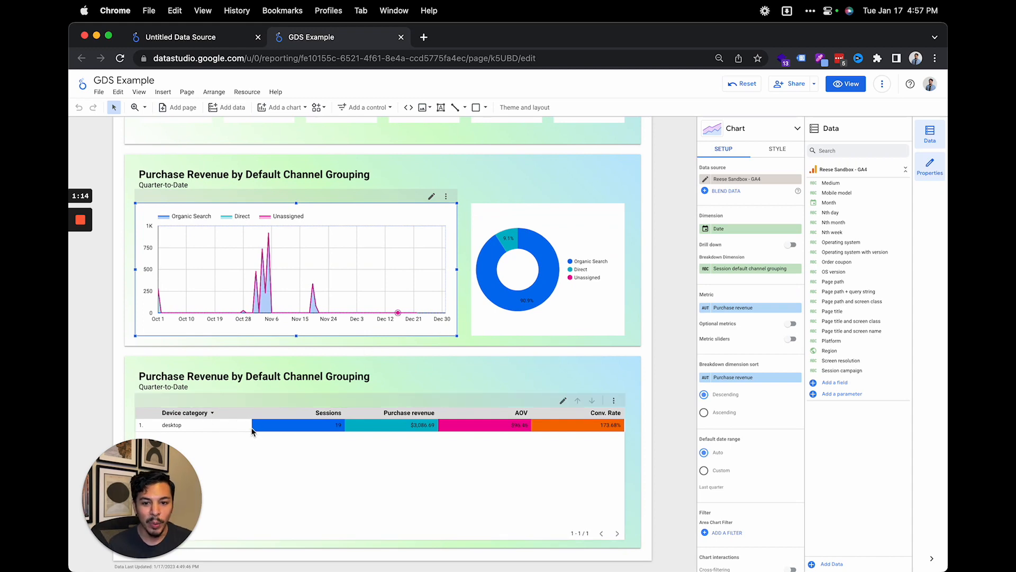
scroll(252, 432, up, 3)
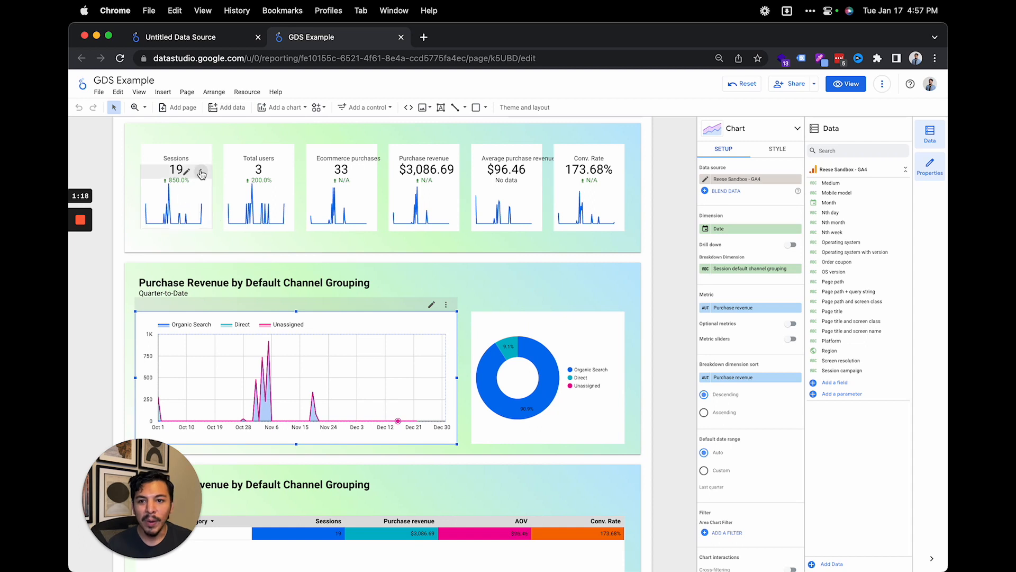
scroll(477, 212, up, 1)
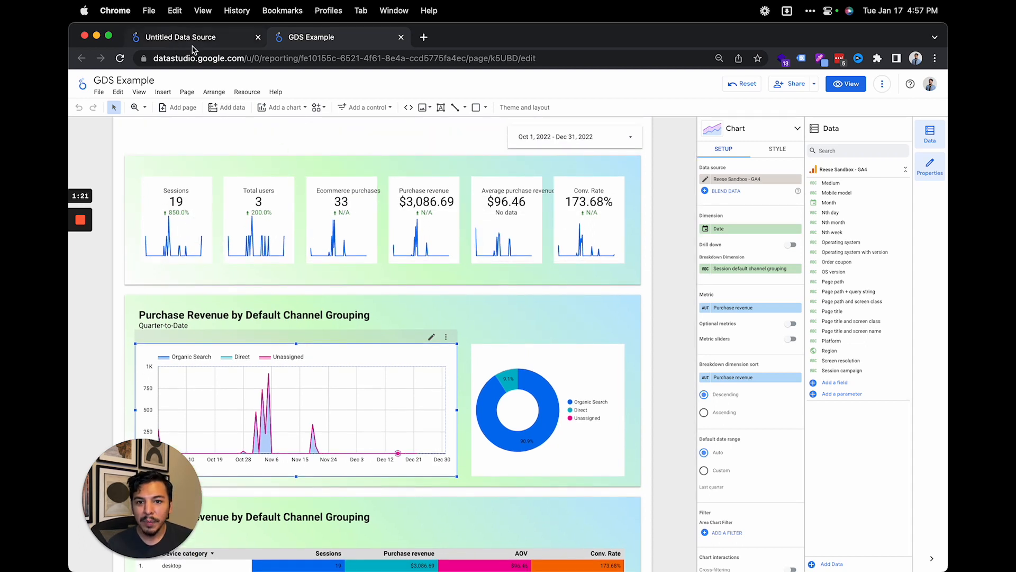
Add Date, Session default channel grouping and Device category as dimensions of the data extract
click(191, 40)
click(136, 262)
text(date)
click(133, 292)
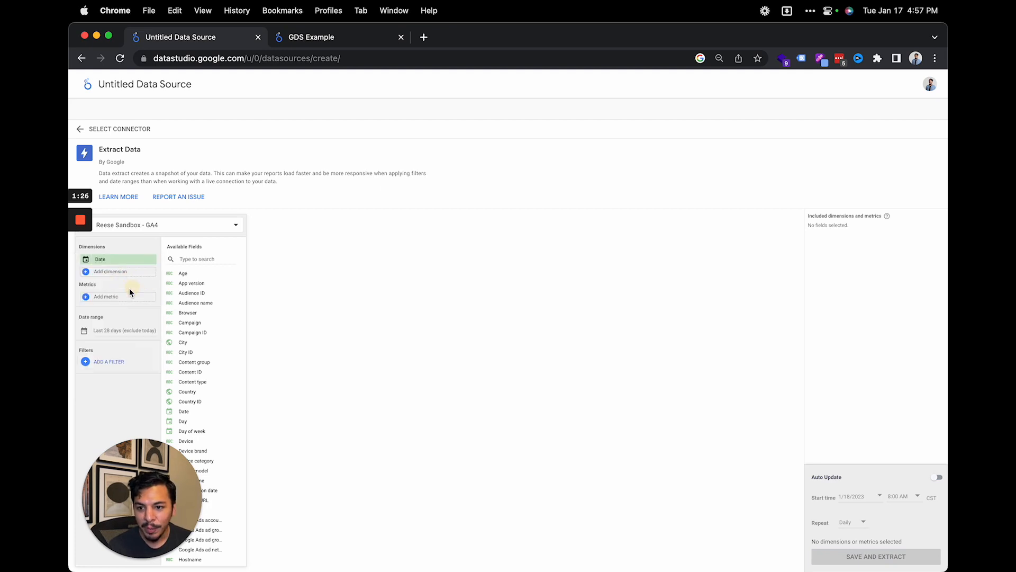
text(sess)
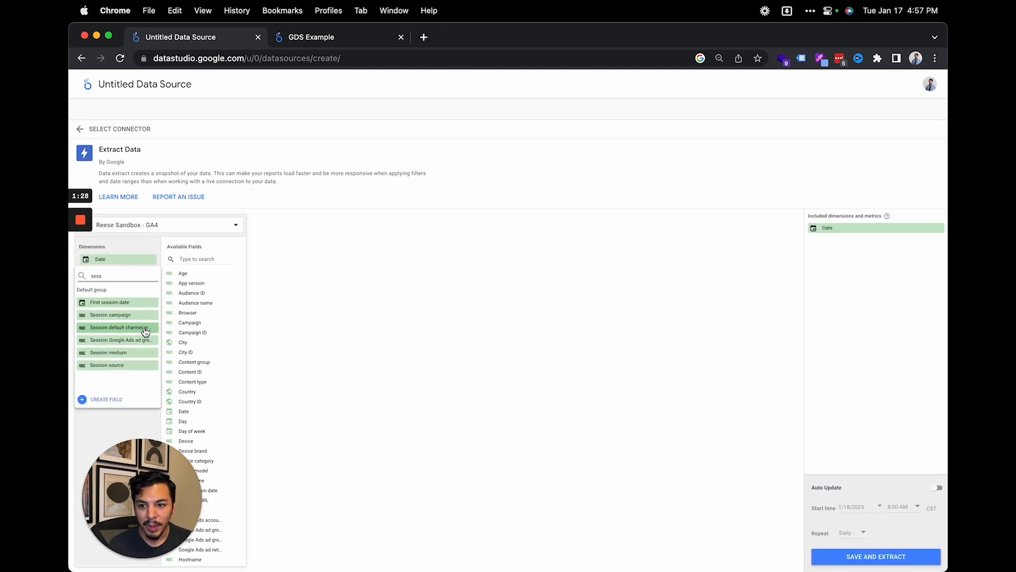
click(140, 327)
click(133, 285)
text(device)
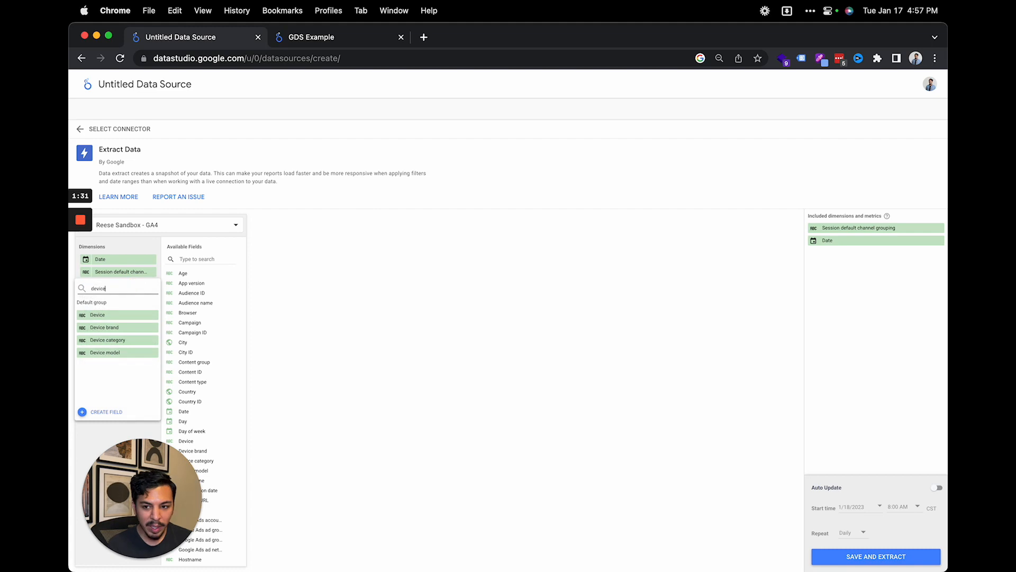
click(136, 341)
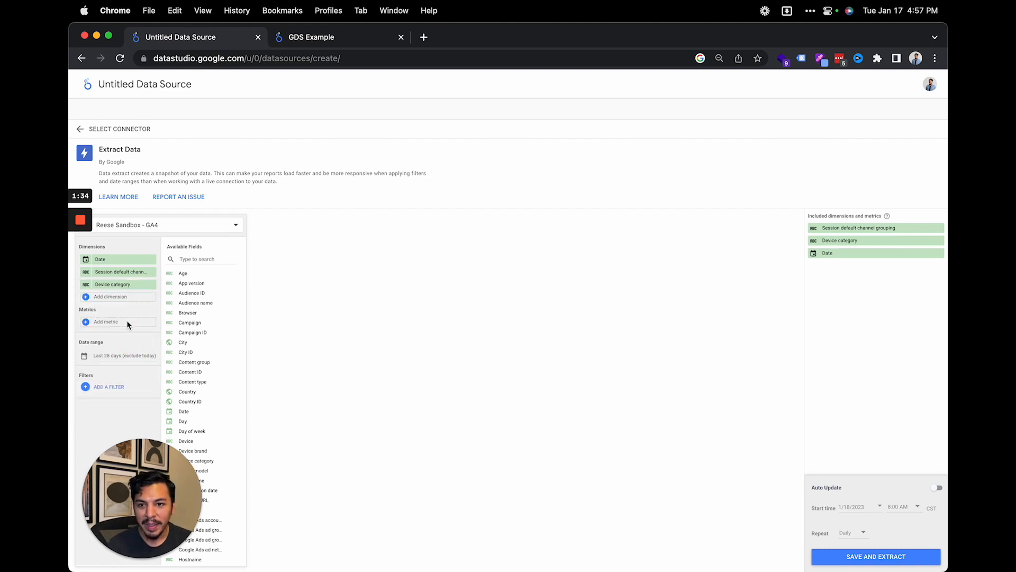
Check the metrics in the GDS Example report's scorecards and add Sessions and Total users as metrics of the extract
click(291, 40)
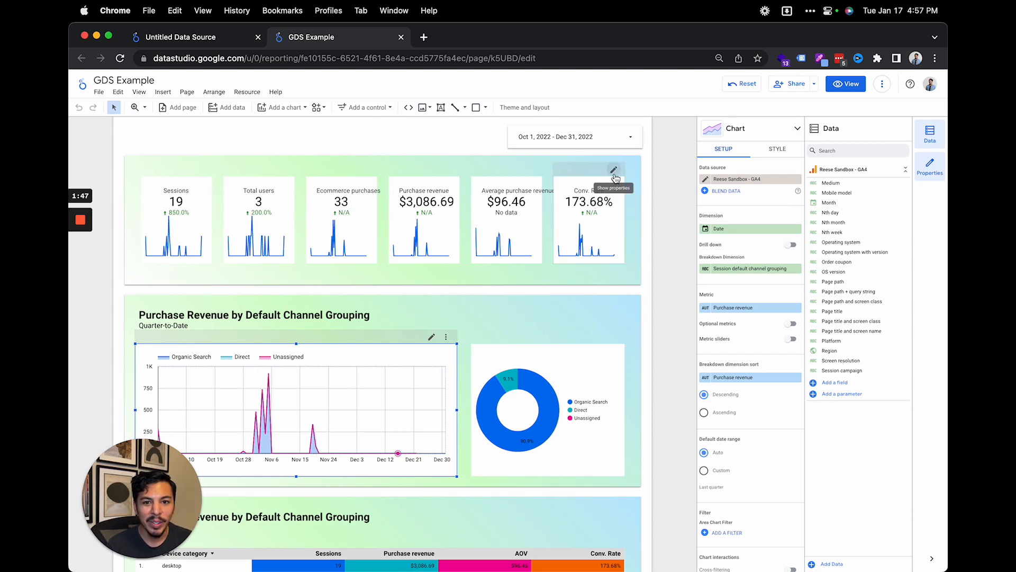
key(ctrl+Tab)
click(137, 323)
text(sessions)
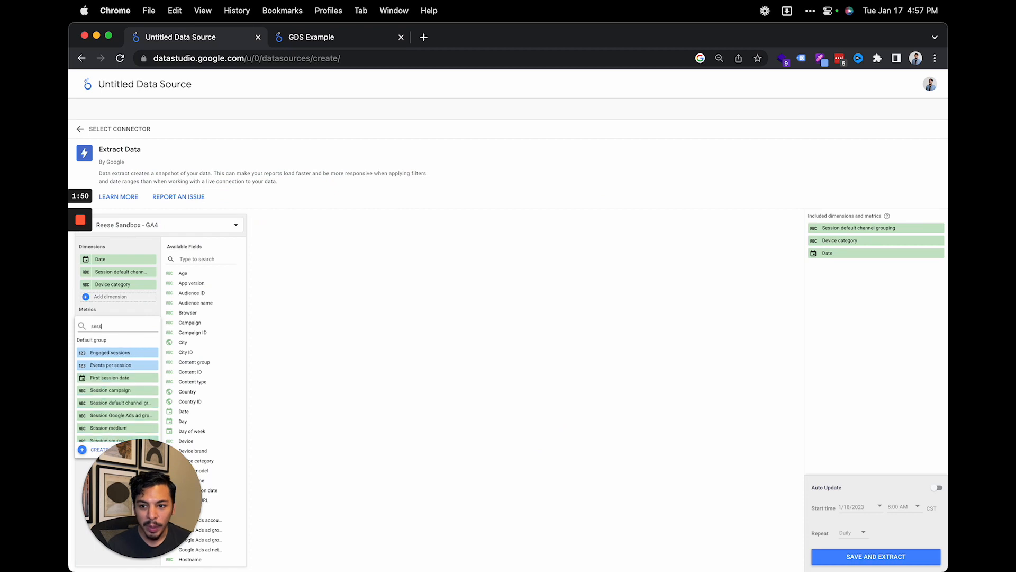
click(129, 367)
click(119, 334)
text(user)
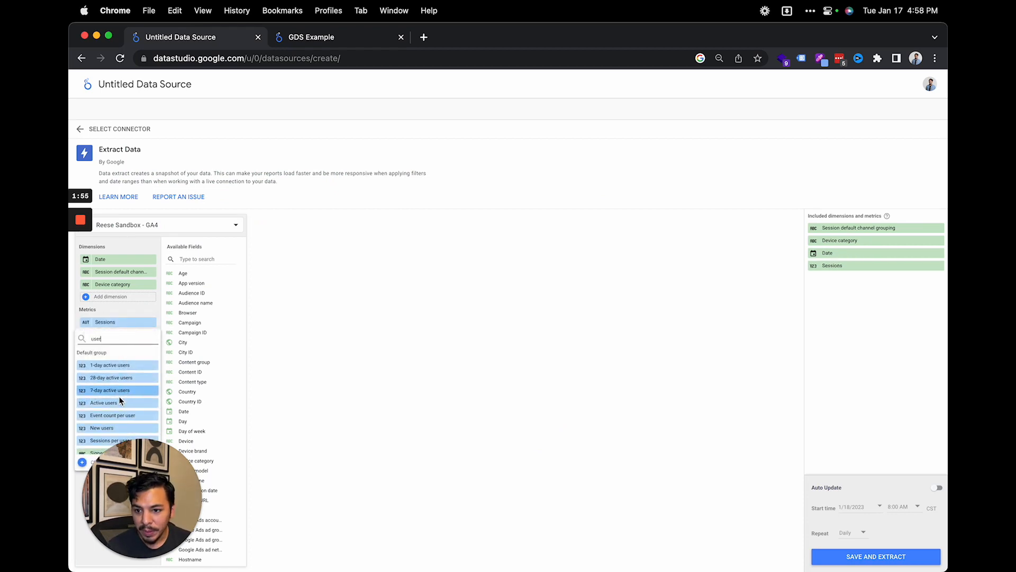
scroll(119, 395, down, 2)
click(120, 417)
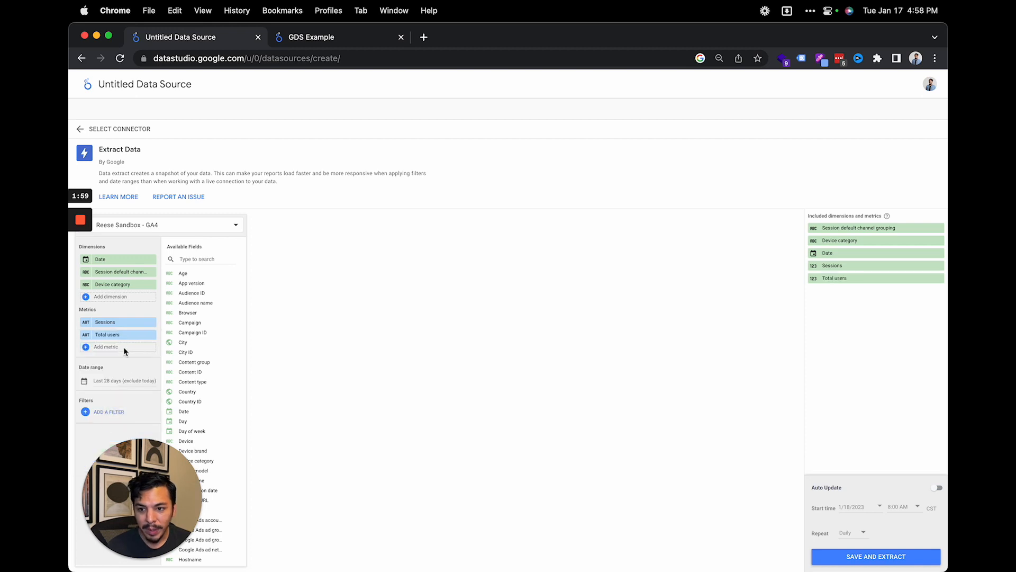
Add Ecommerce purchases, Average purchase revenue and Purchase revenue to the extract's metrics
click(123, 347)
text(purchase)
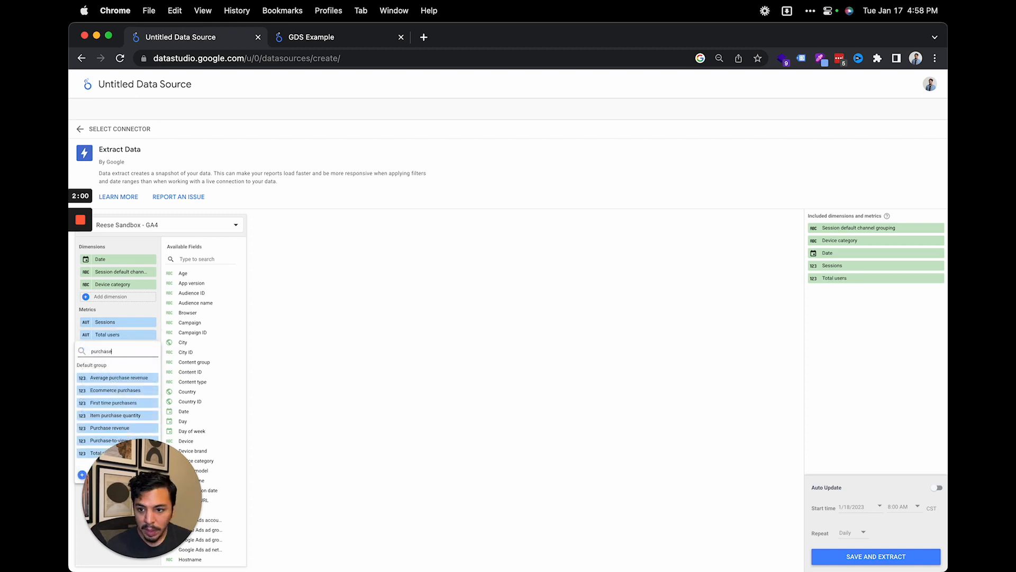
click(129, 390)
click(130, 359)
text(purchase)
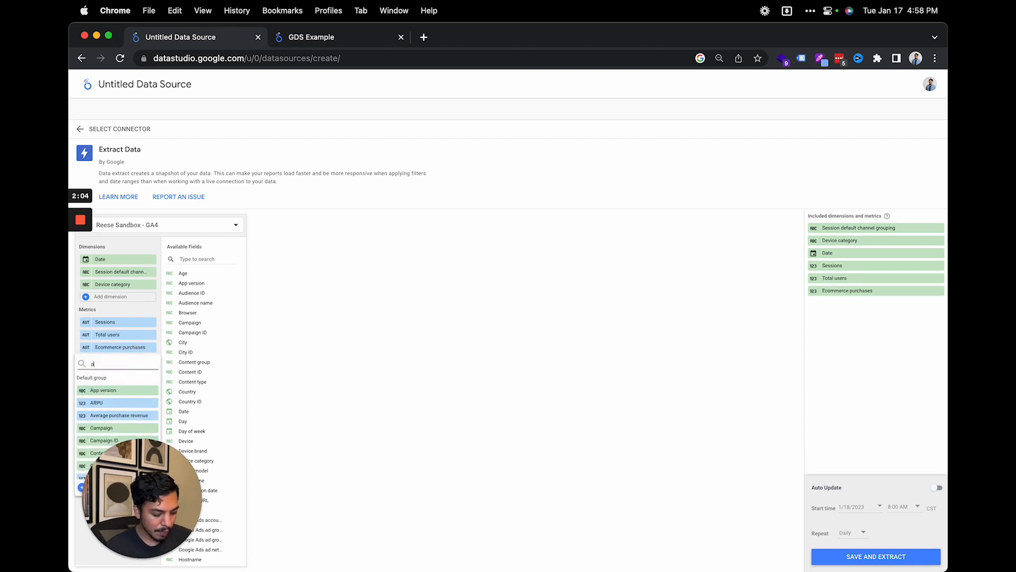
click(134, 388)
click(135, 371)
text(purchase)
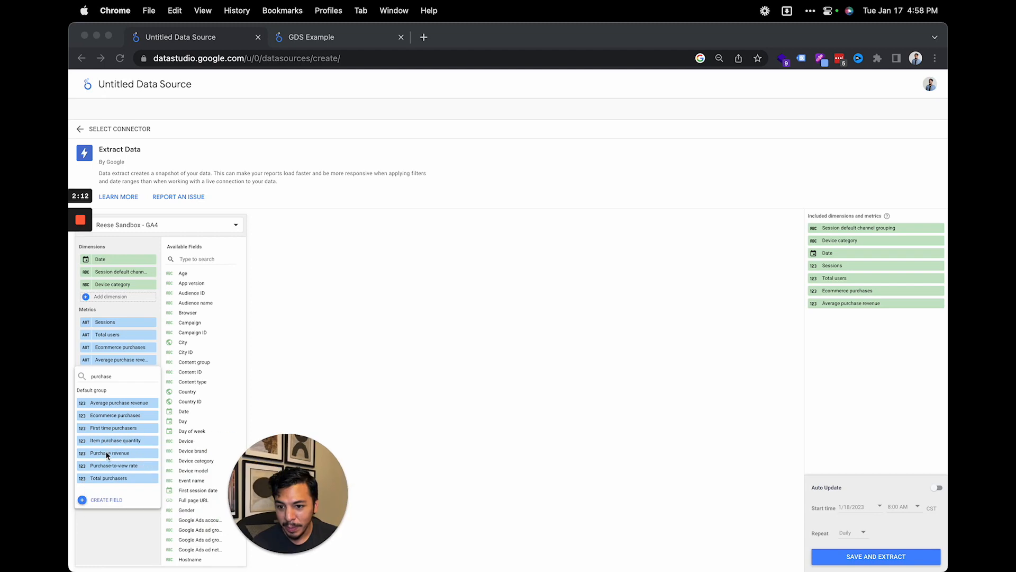
click(109, 454)
drag(267, 492, 199, 475)
Set the extract's date range to Last quarter and apply it
click(112, 420)
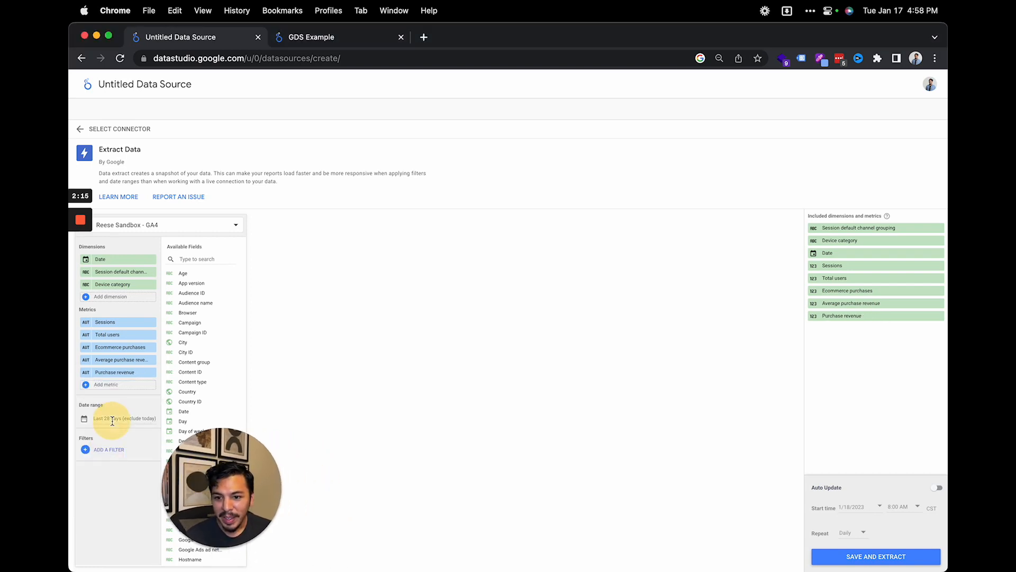
click(140, 418)
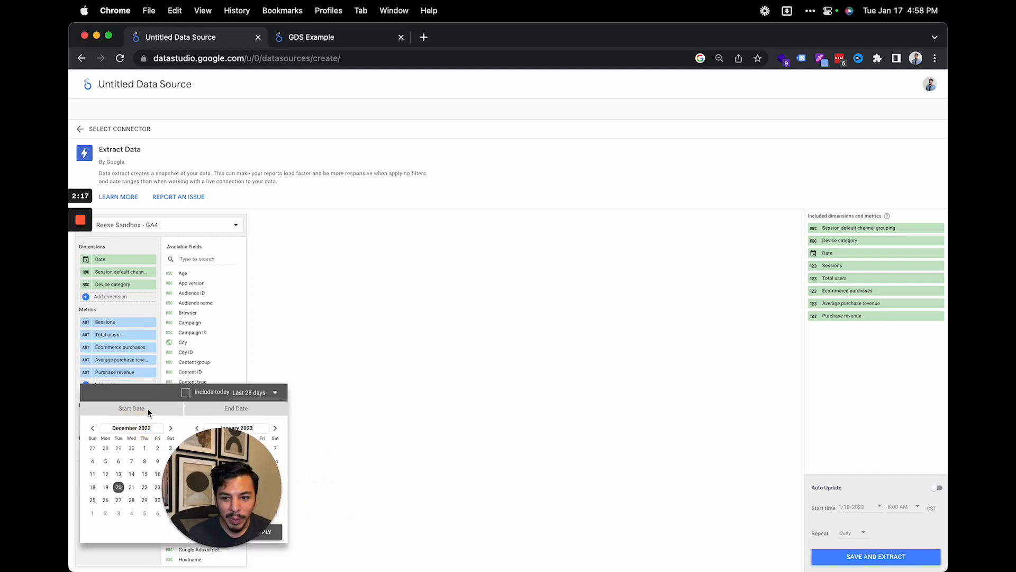
click(252, 394)
drag(223, 447, 142, 434)
scroll(265, 405, down, 8)
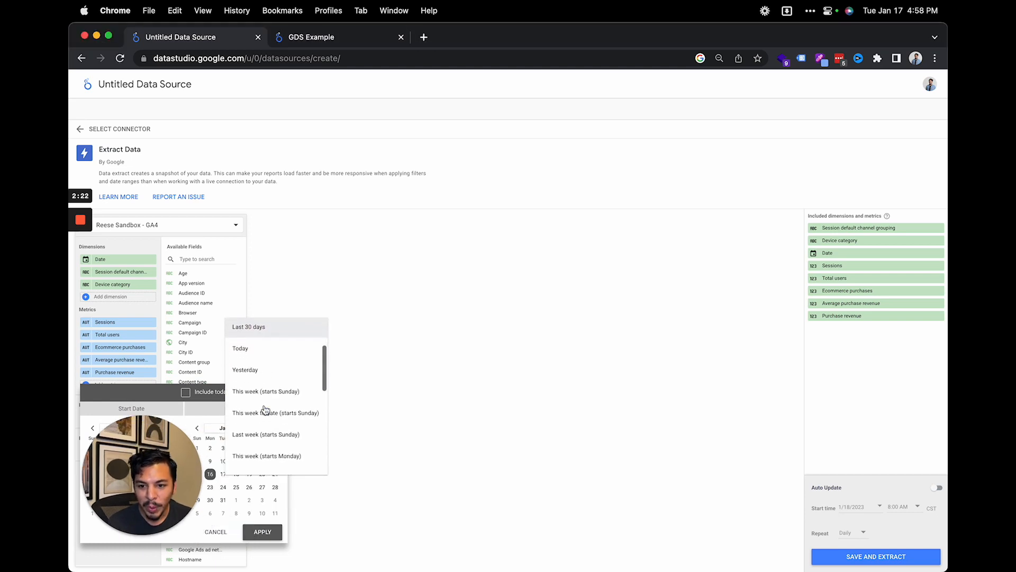
scroll(267, 407, down, 5)
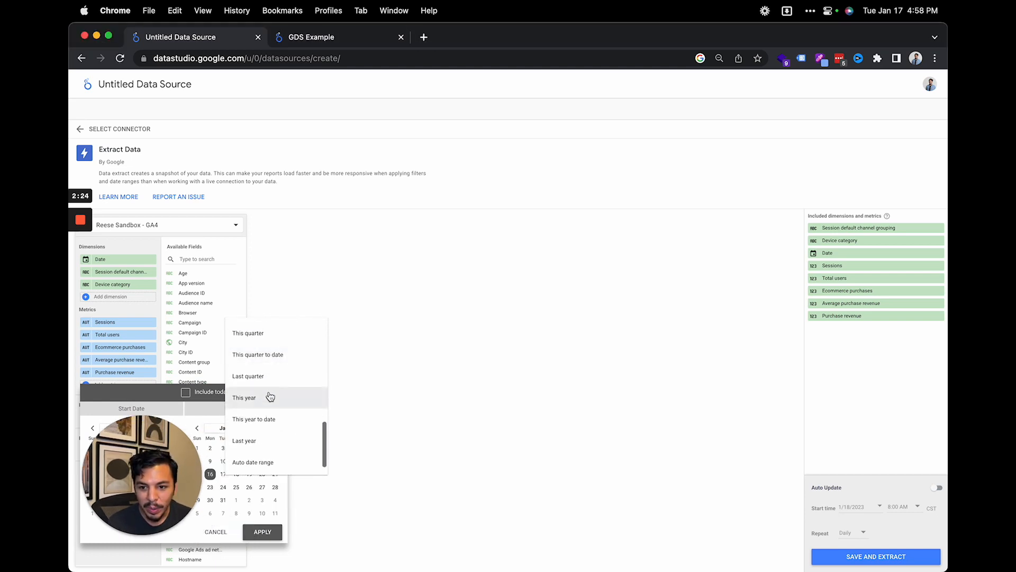
click(266, 402)
click(267, 534)
drag(176, 483, 264, 492)
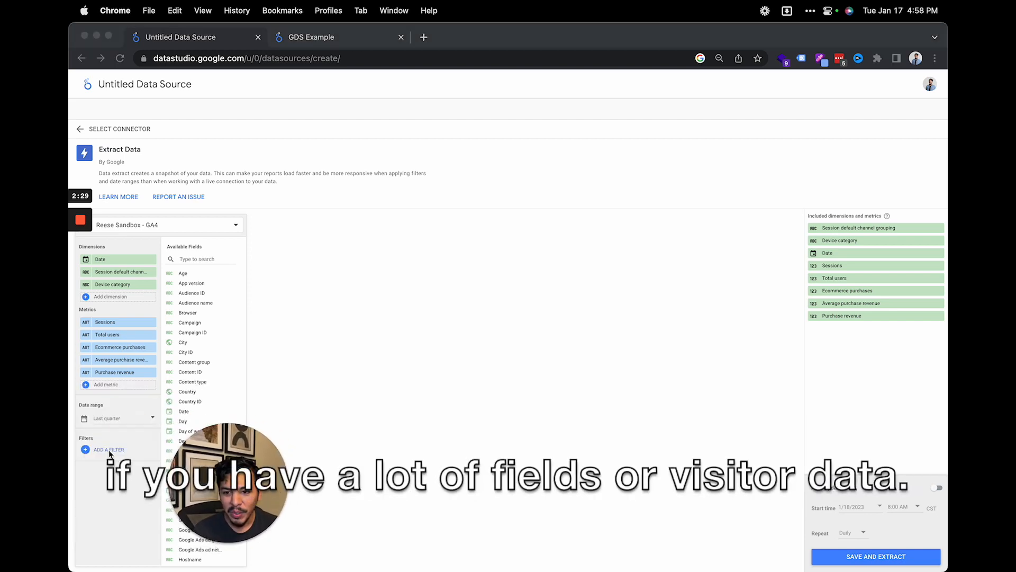
Look through the list of available GA4 fields, from the dimensions down to the metrics
drag(229, 483, 147, 486)
scroll(210, 337, down, 10)
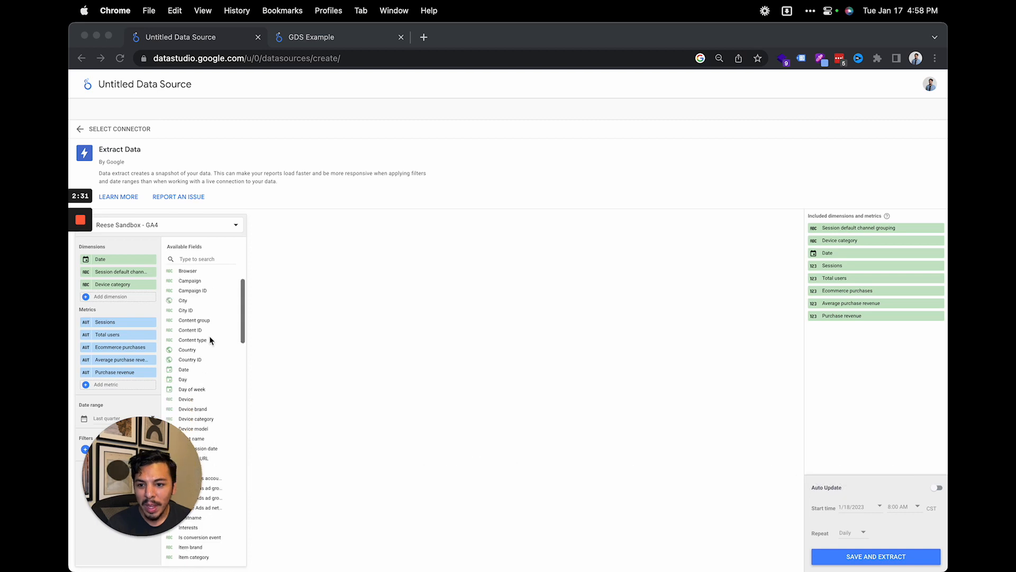
scroll(211, 337, down, 8)
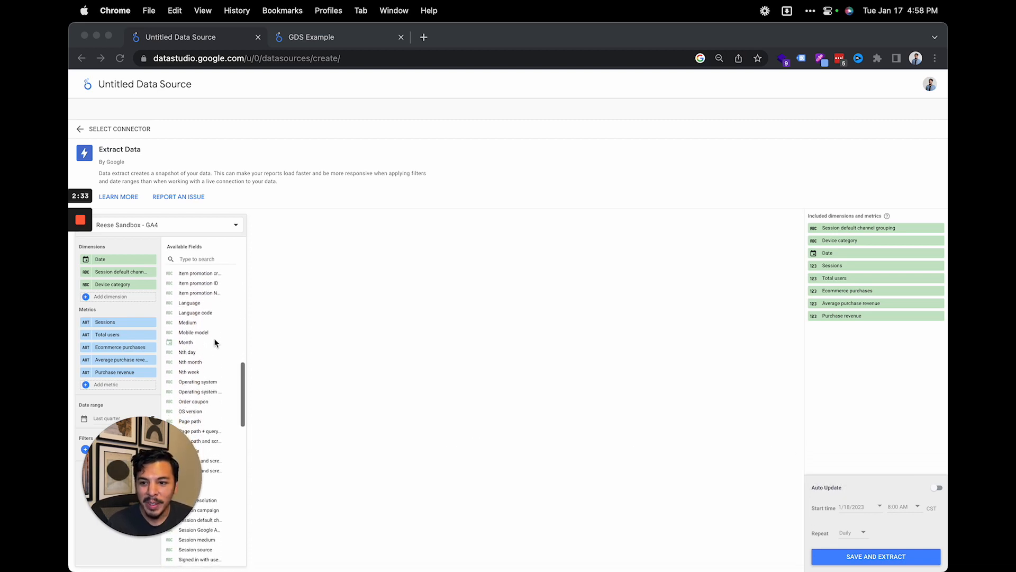
scroll(217, 324, down, 10)
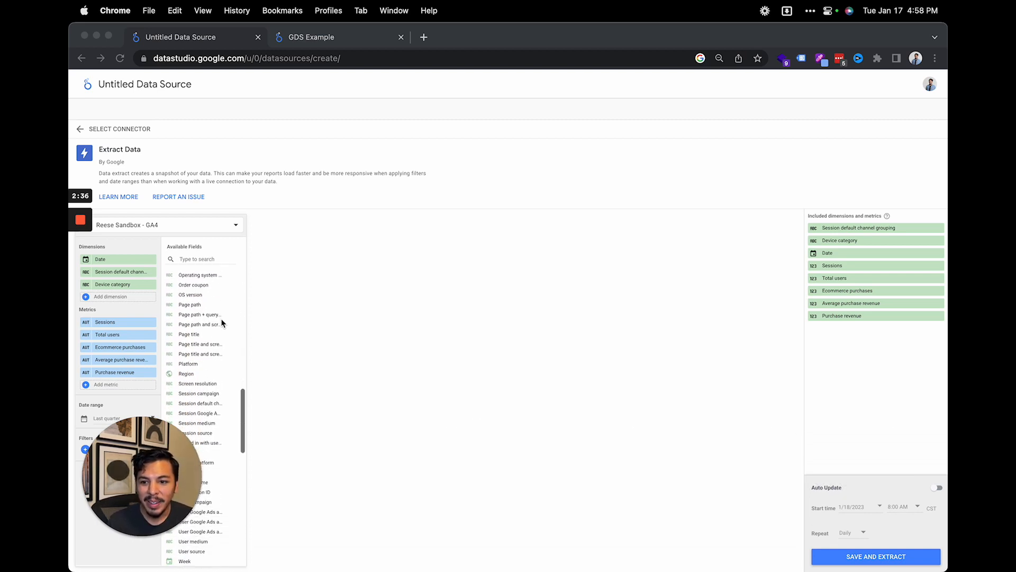
scroll(221, 321, down, 10)
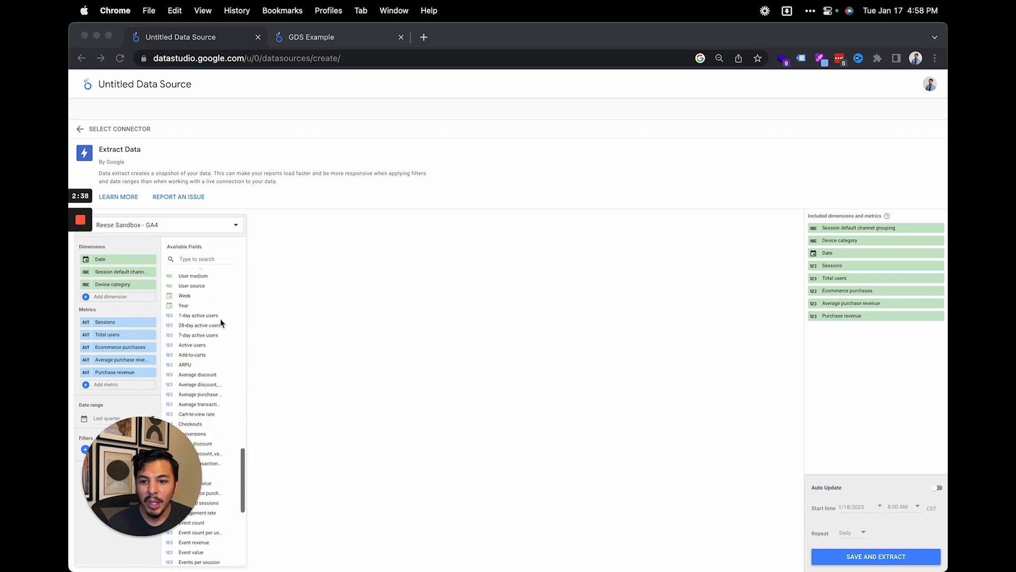
scroll(221, 317, down, 5)
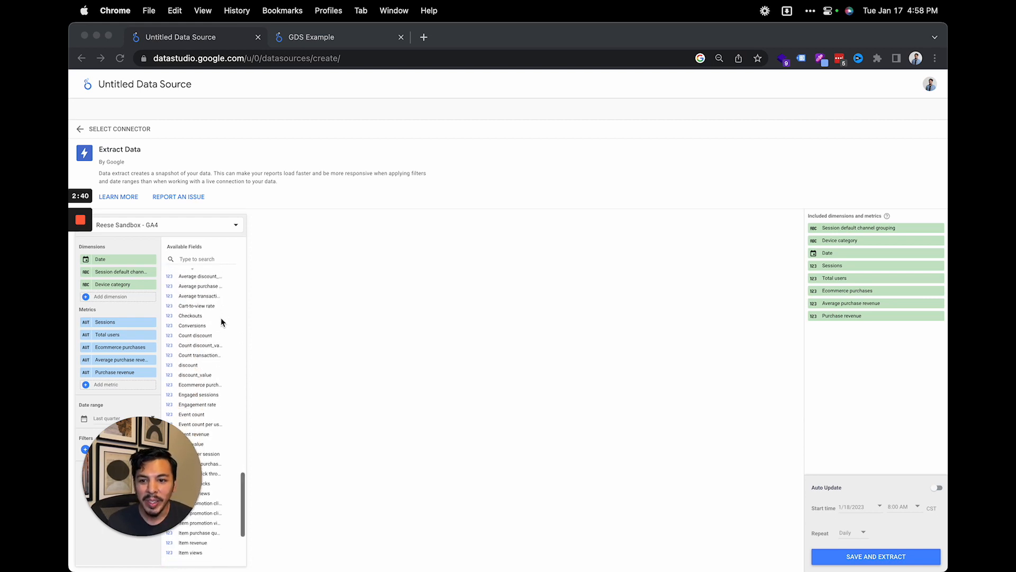
scroll(220, 320, down, 2)
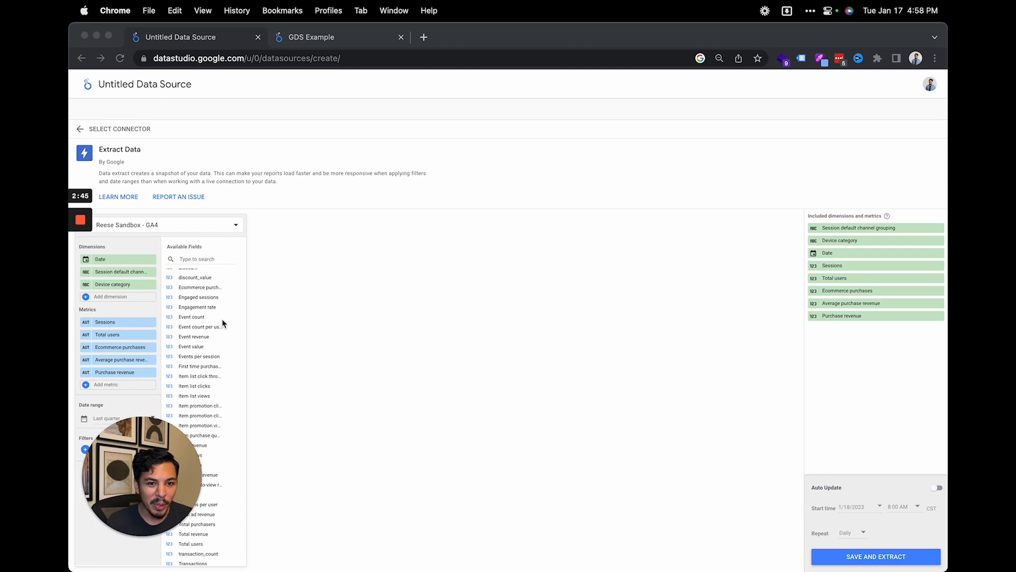
scroll(221, 321, down, 2)
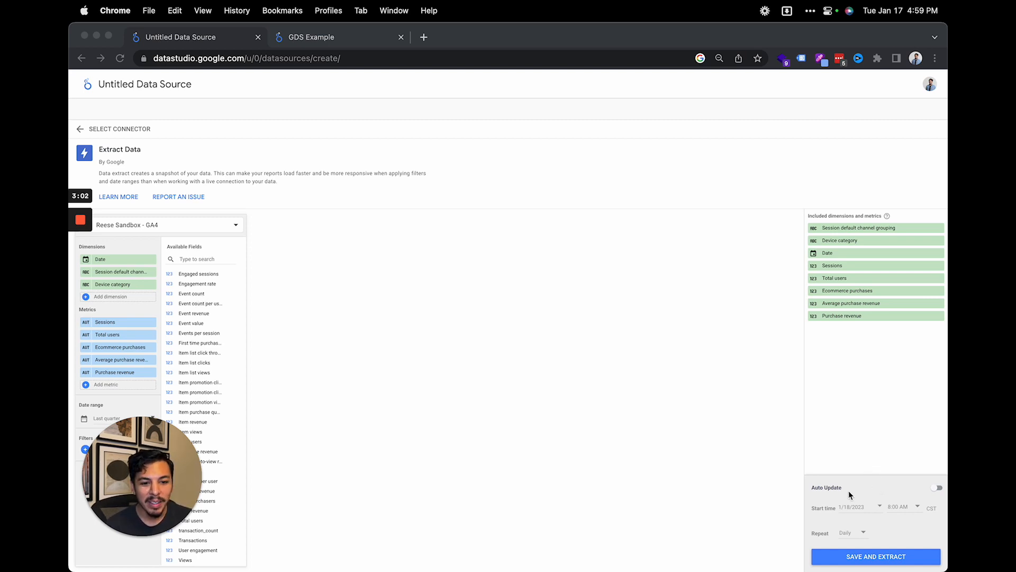
Turn on Auto Update for the extract and schedule it to repeat daily at 12:30 AM
click(937, 489)
click(937, 489)
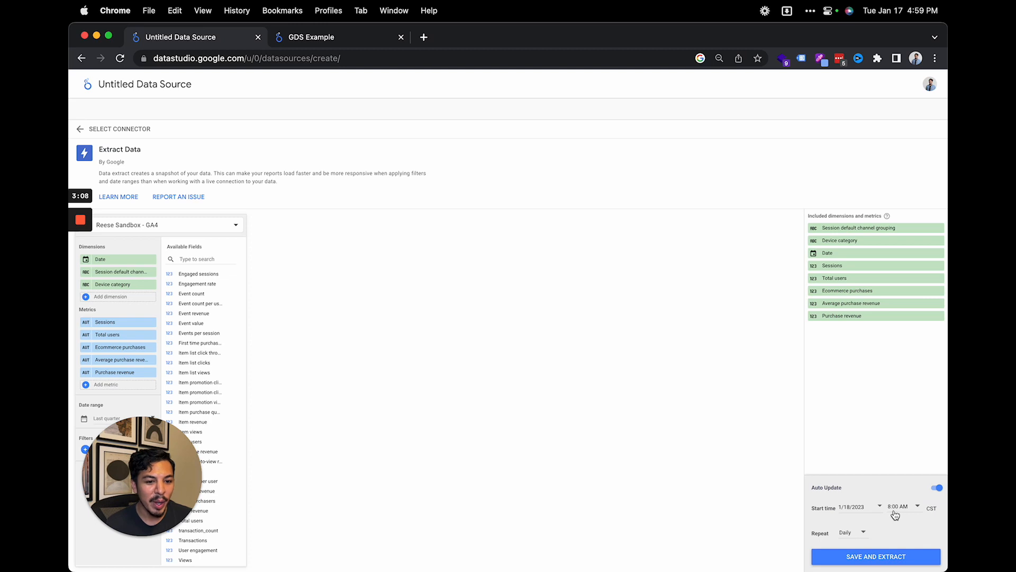
click(859, 508)
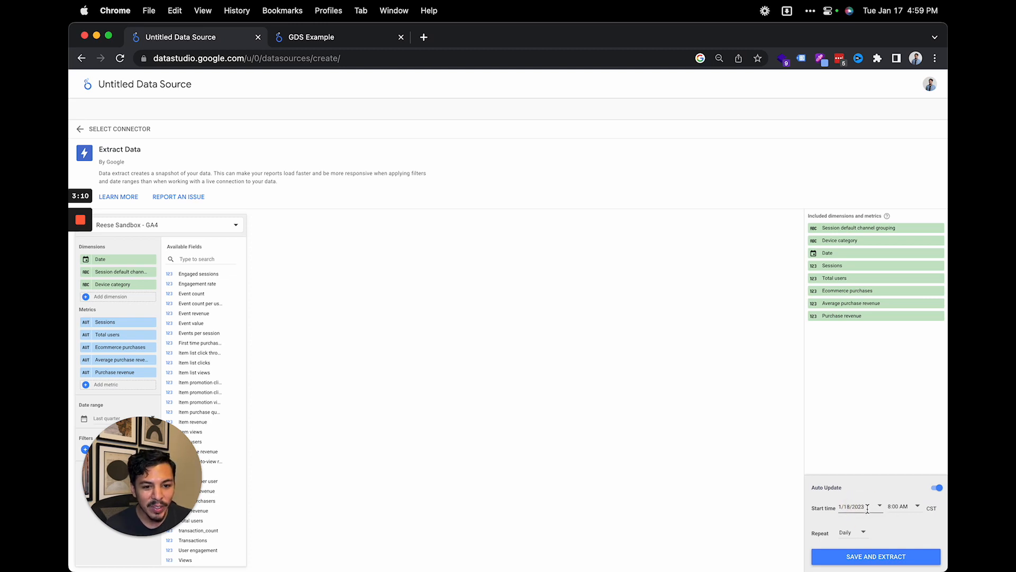
click(903, 509)
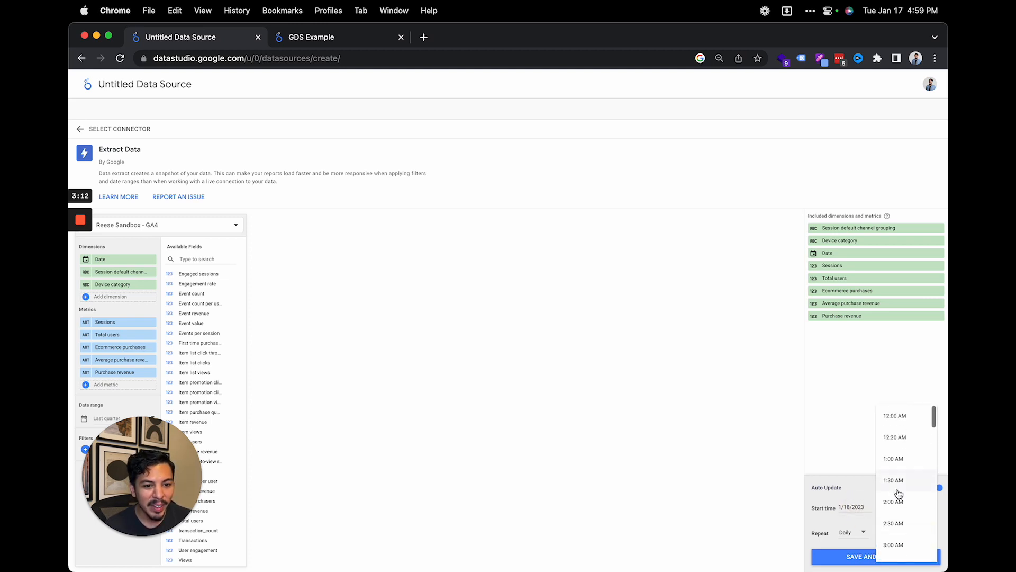
click(914, 436)
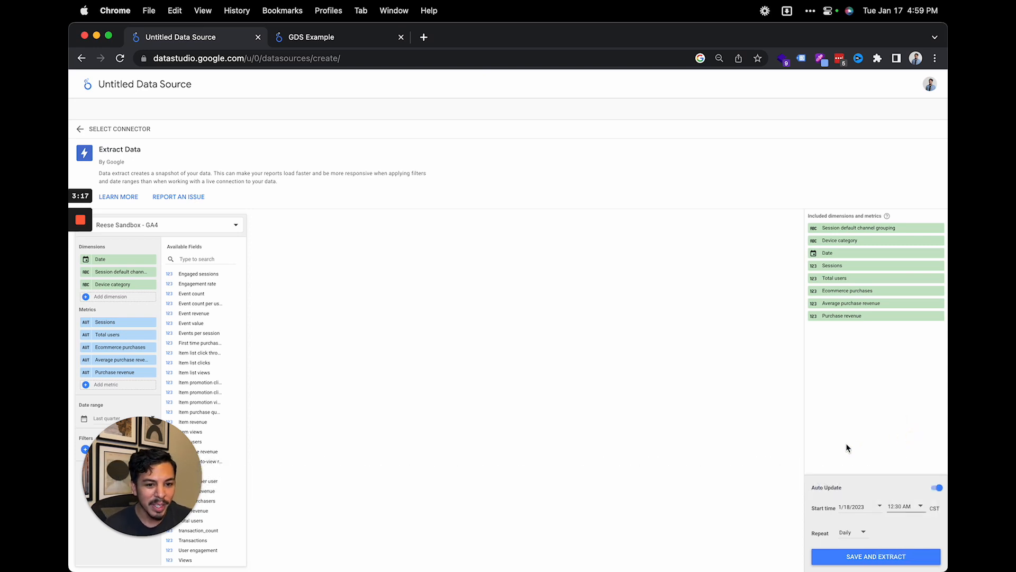
click(857, 533)
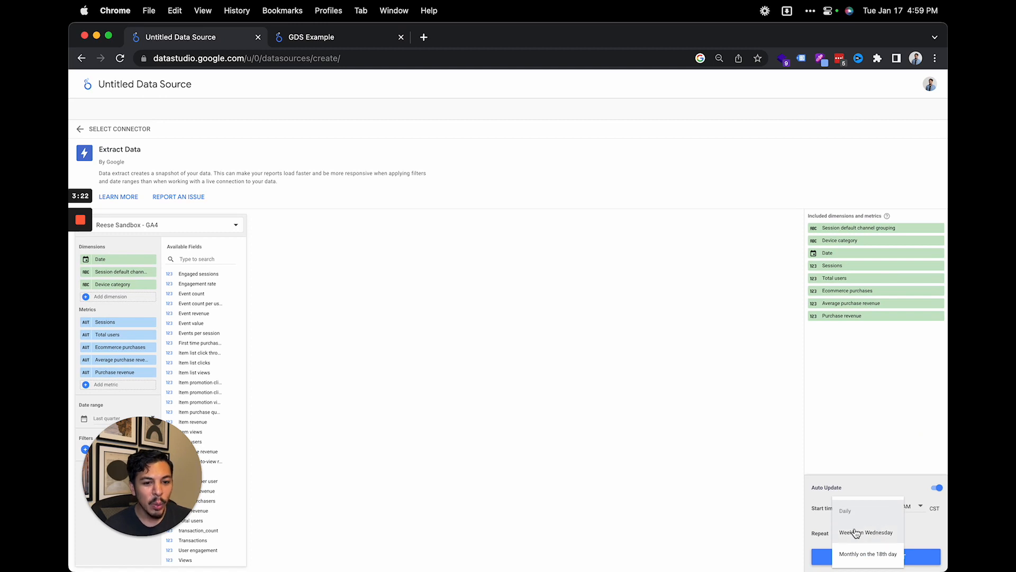
click(868, 511)
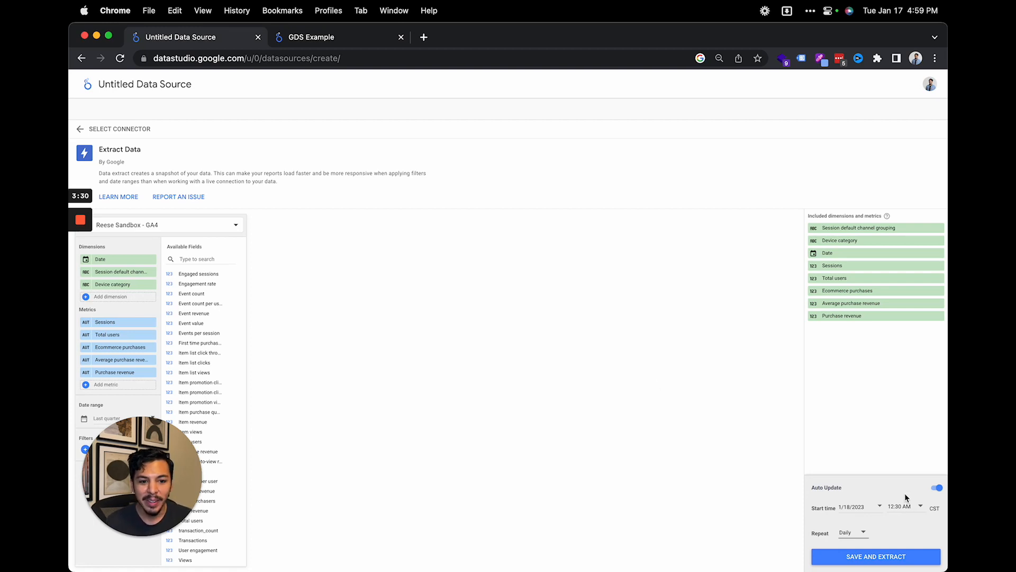
Name the data source "GA4 - Extract - Shopify Sandbox" and save and extract it
click(189, 85)
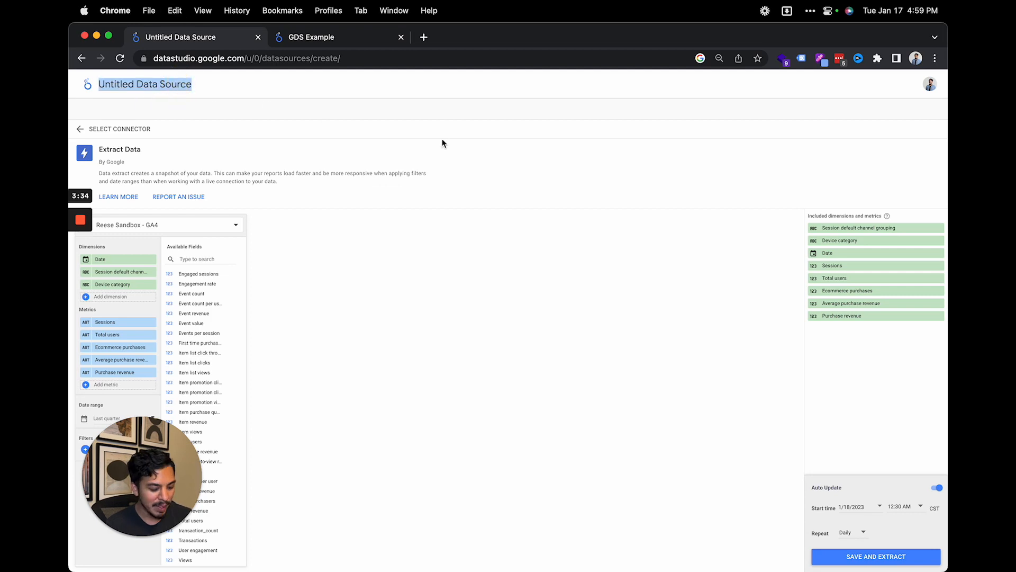
text(GA4 - eXt)
key(Delete)
key(Delete)
text(Extract)
text(- Shopify Sandbox)
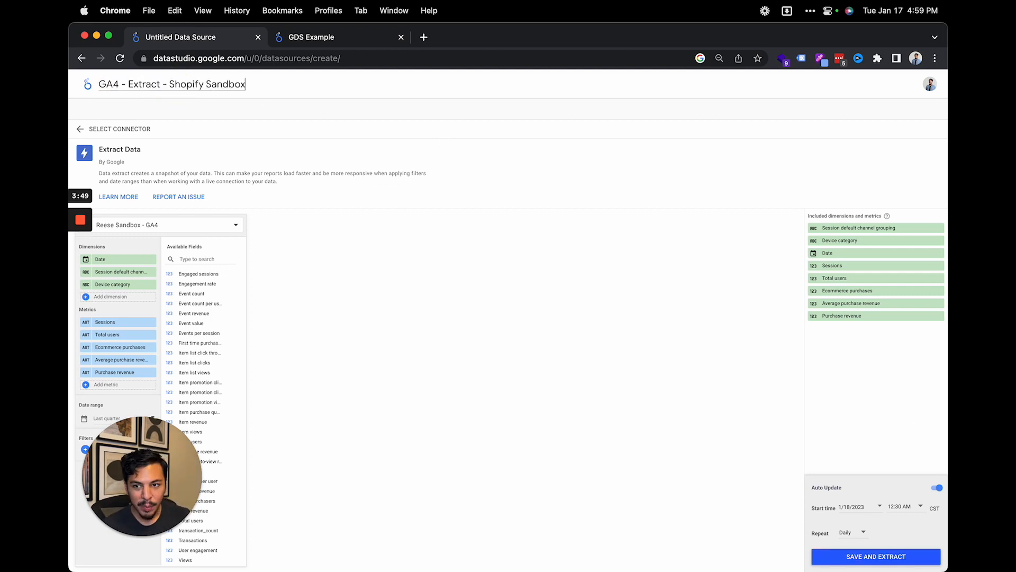
click(873, 554)
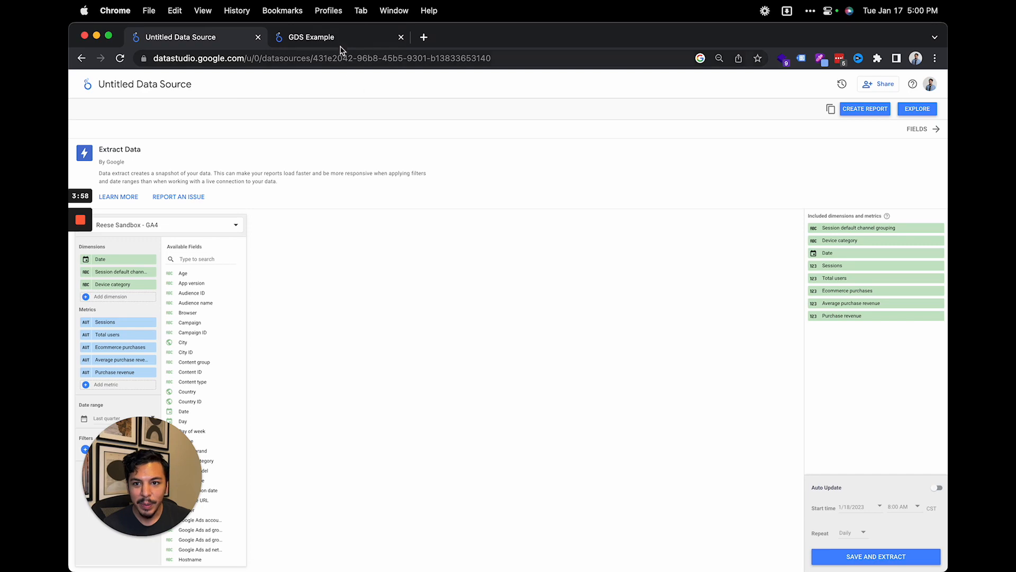
In the GDS Example report, add the existing Untitled Data Source from the saved data sources and confirm adding it to the report
click(311, 36)
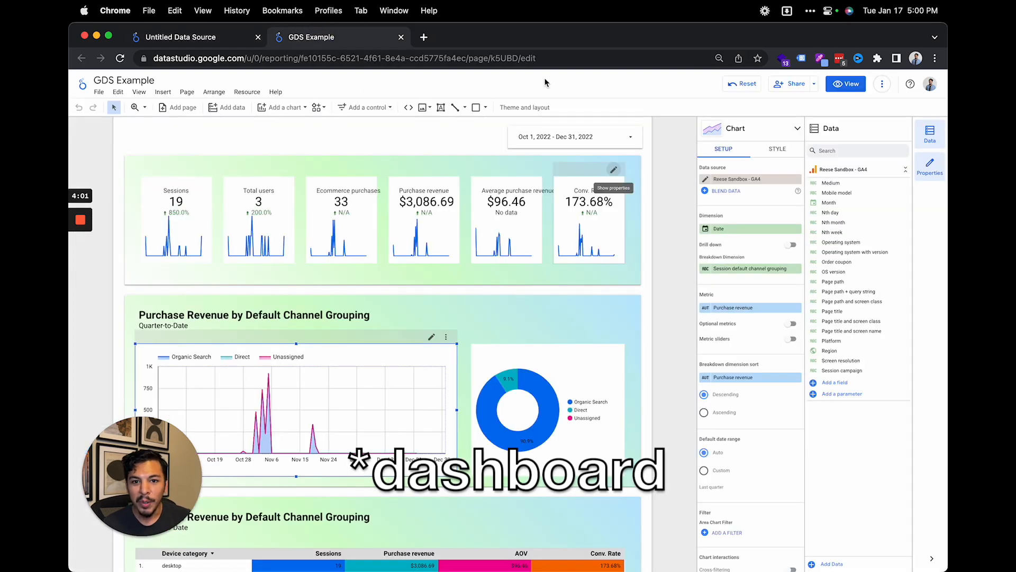
click(247, 92)
click(260, 106)
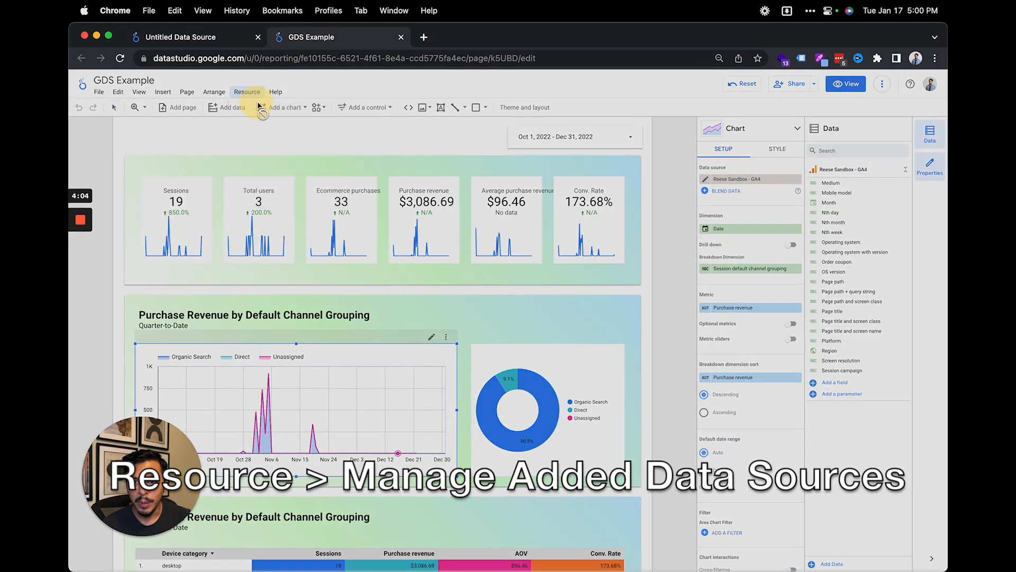
click(109, 170)
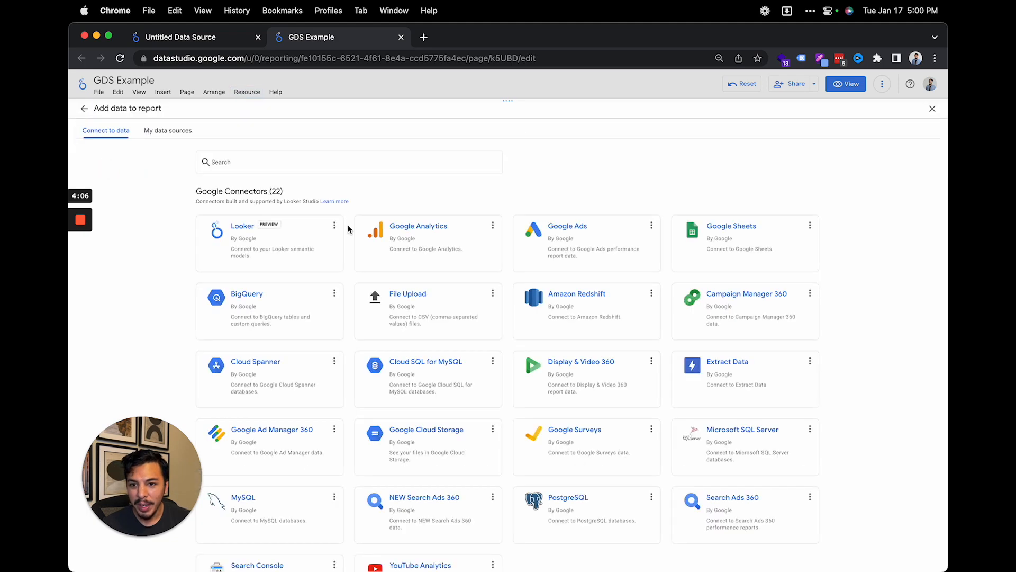
click(169, 131)
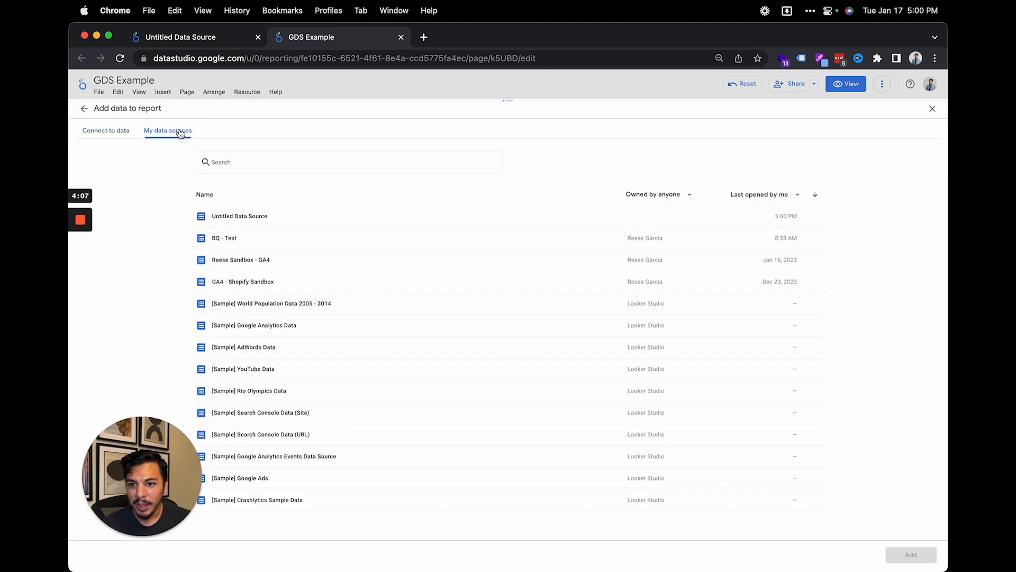
click(275, 217)
click(910, 554)
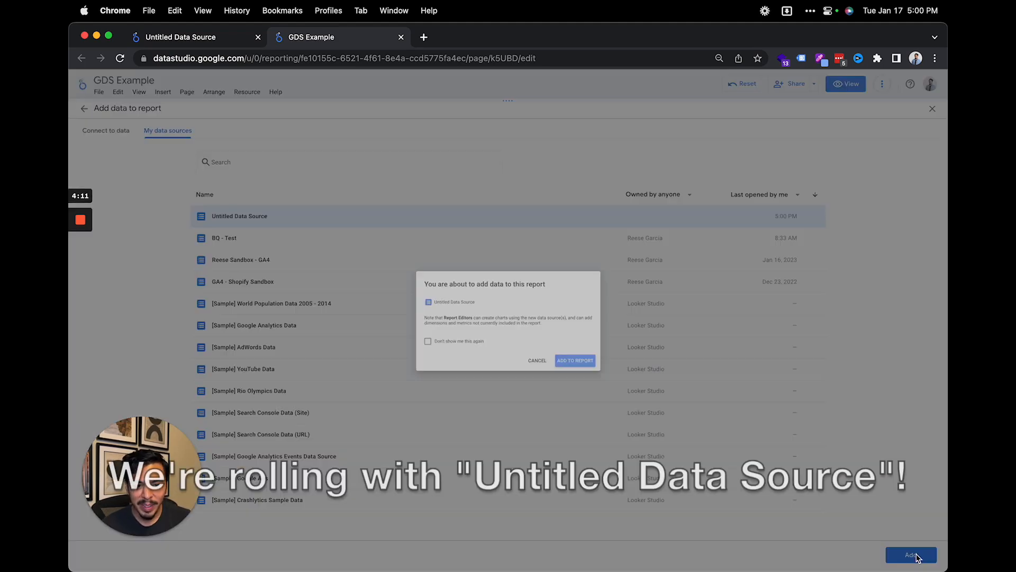
click(582, 370)
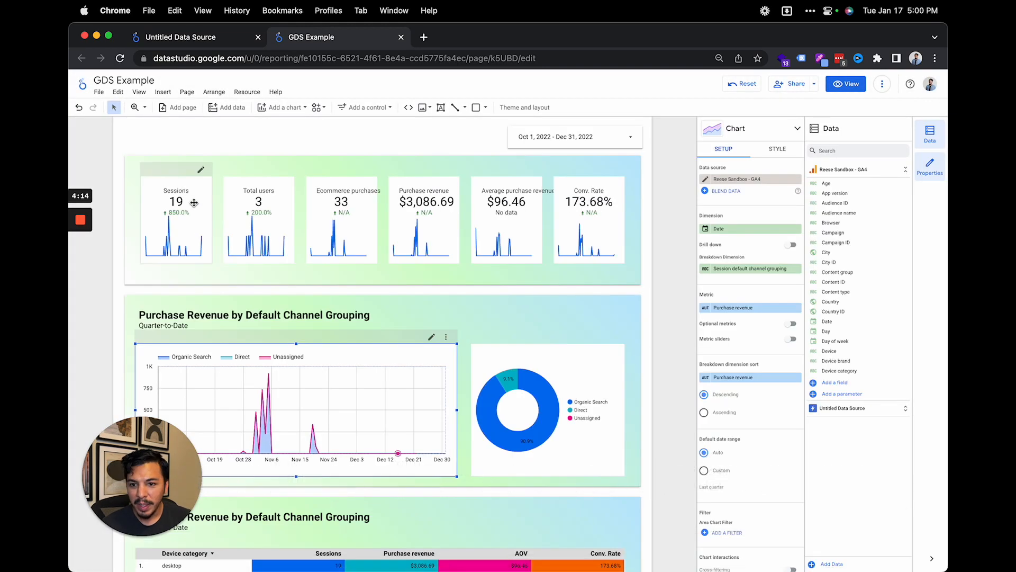
Switch the data source of the Purchase Revenue by Default Channel Grouping area chart to Untitled Data Source
scroll(339, 360, down, 3)
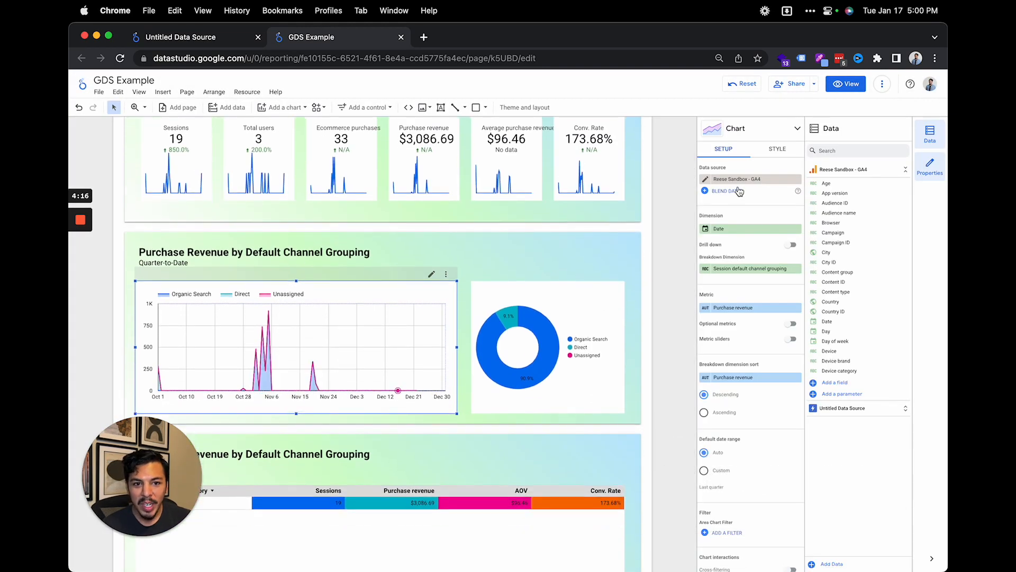
click(748, 179)
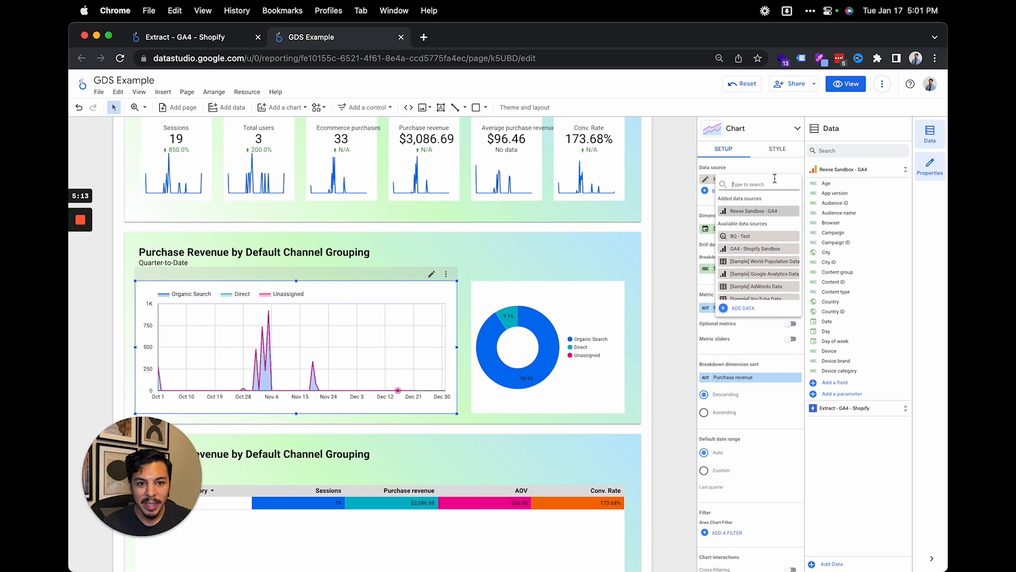
scroll(762, 233, down, 3)
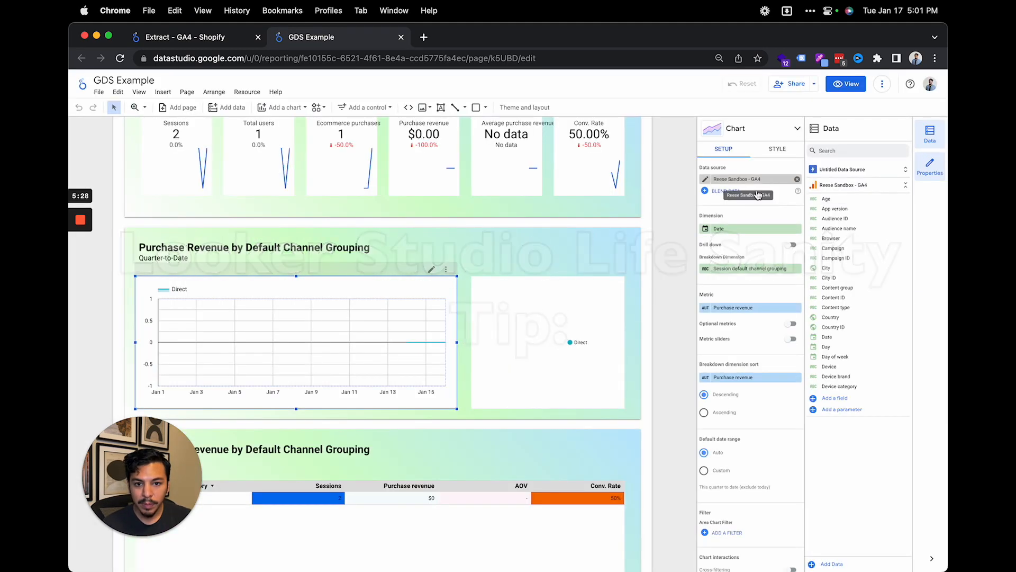
click(736, 179)
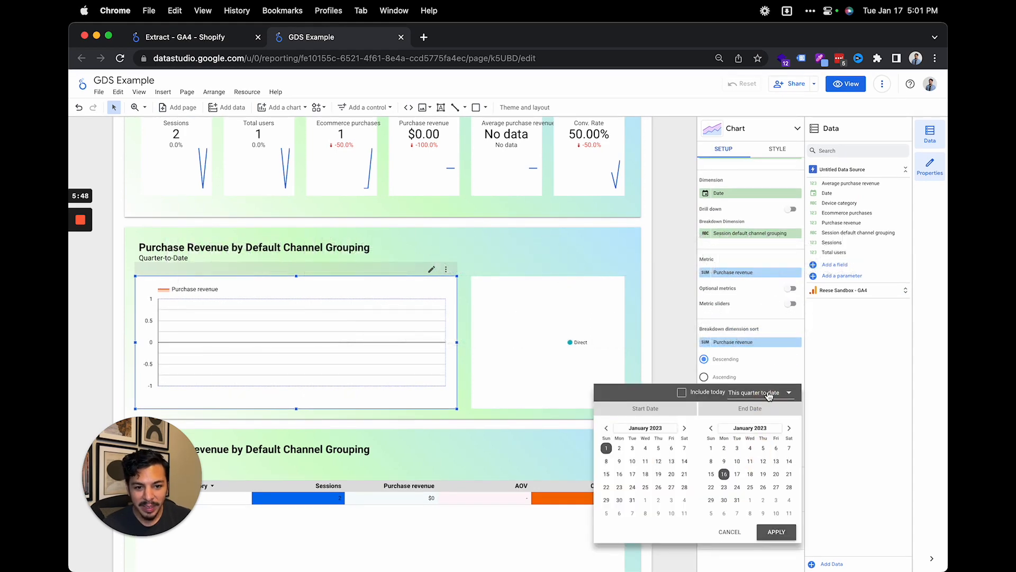
Set the area chart's custom default date range to Last quarter and apply it
click(768, 396)
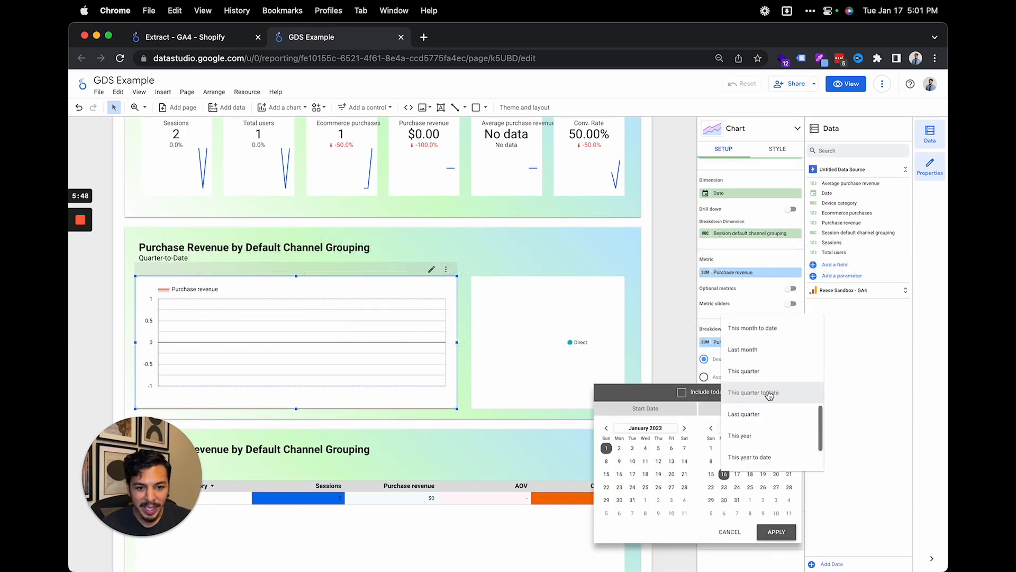
click(764, 415)
click(773, 531)
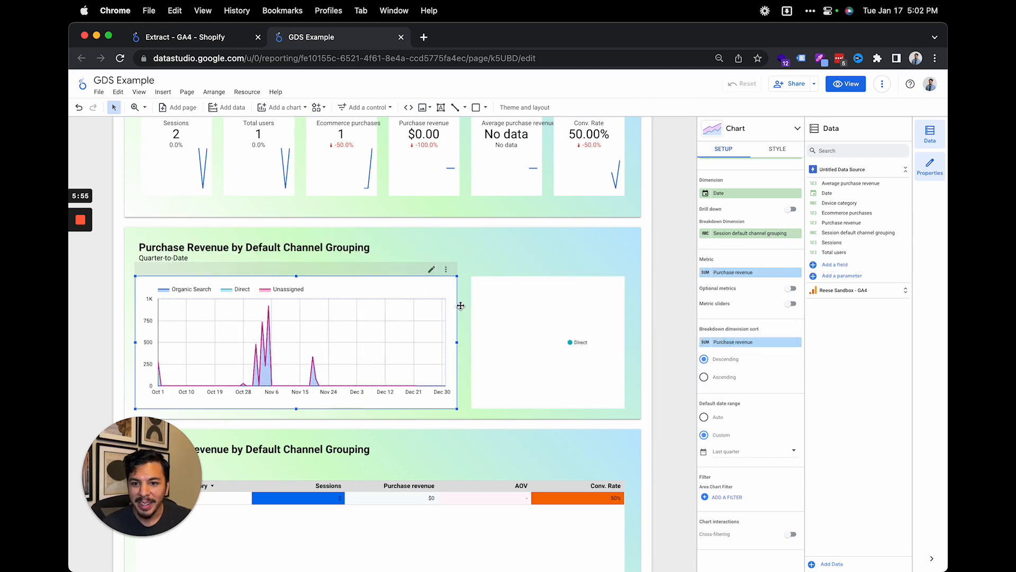
scroll(769, 274, up, 2)
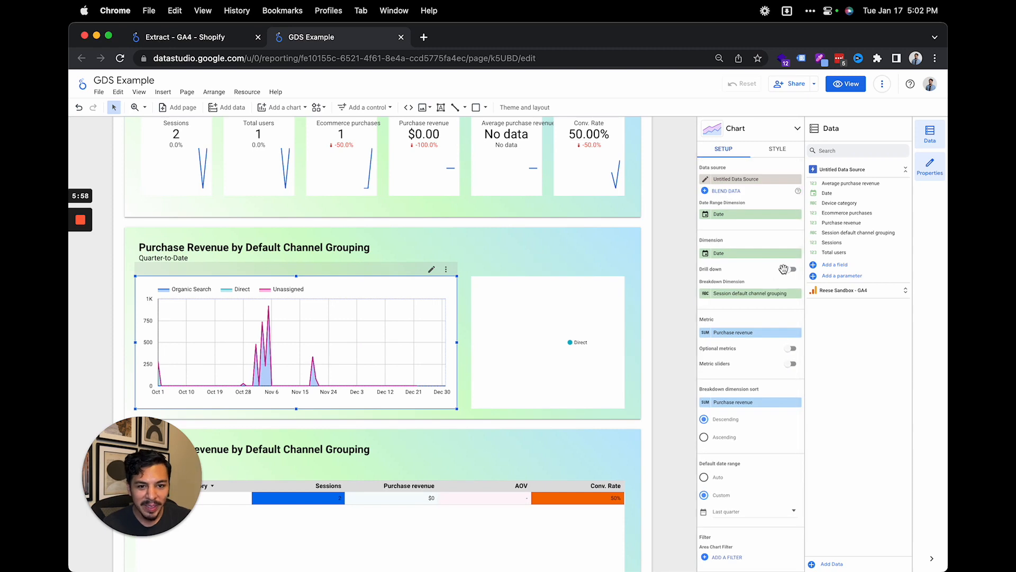